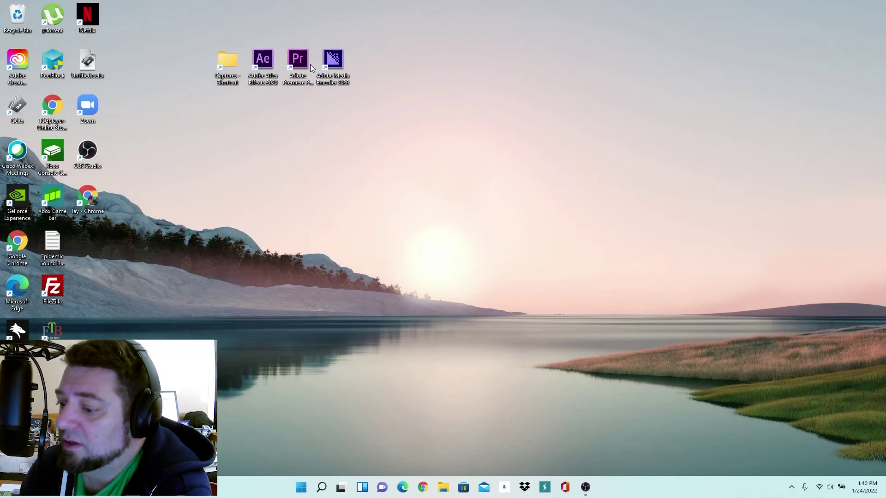
- Launch Adobe Premiere Pro and create a new project named Color Correction tut
double_click(298, 60)
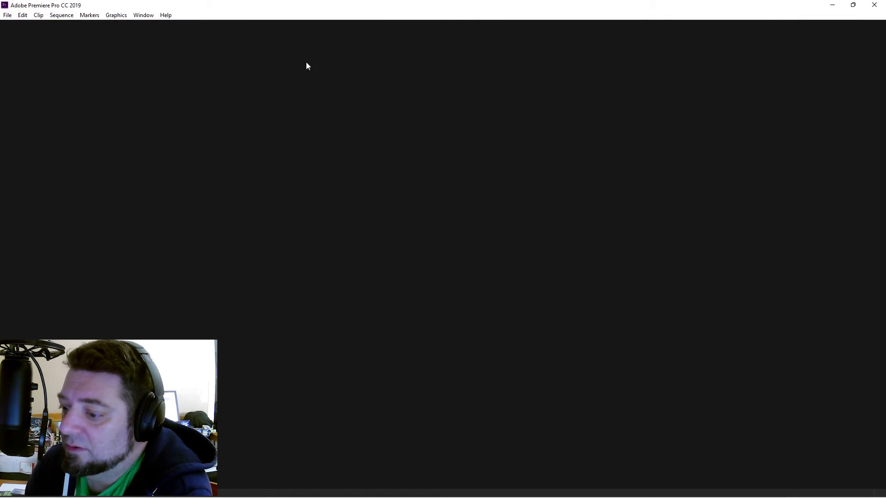
key("alt+f")
key("n")
key("Return")
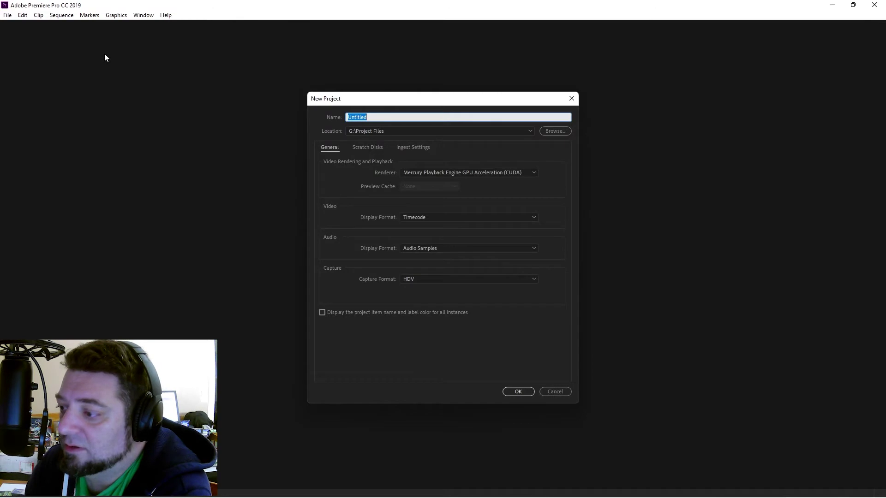
type("olor")
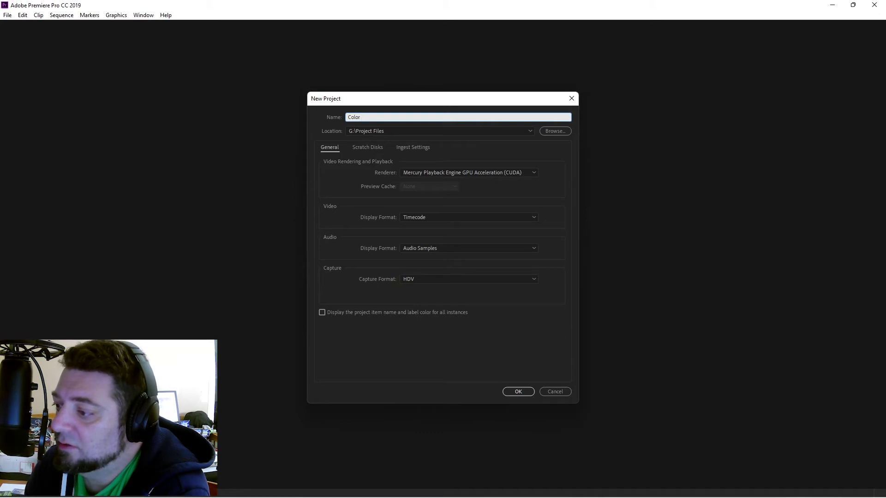
type("rection")
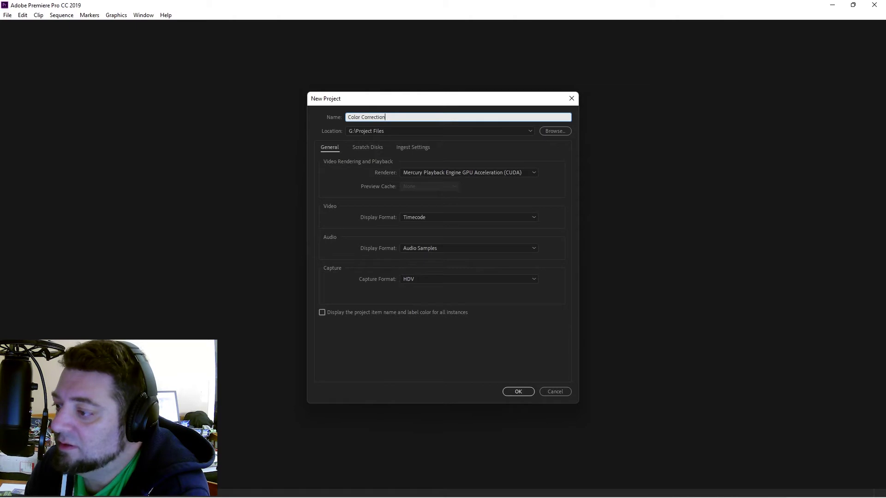
type(" tut")
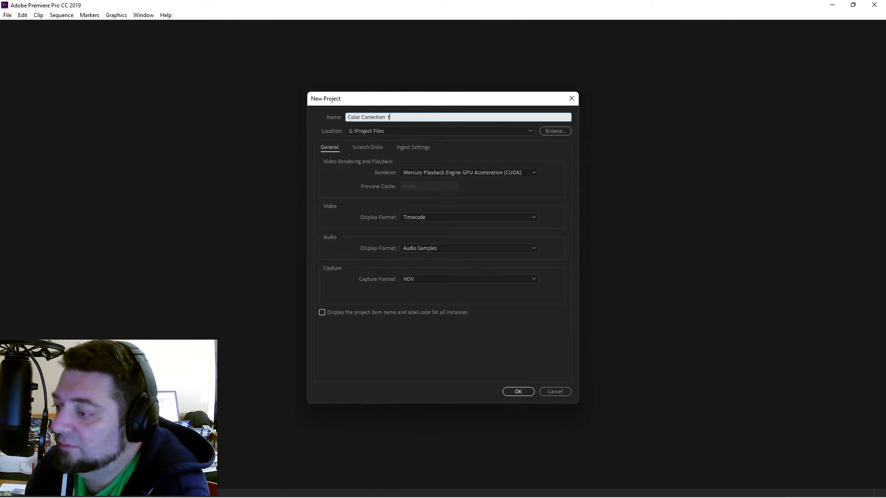
key("Return")
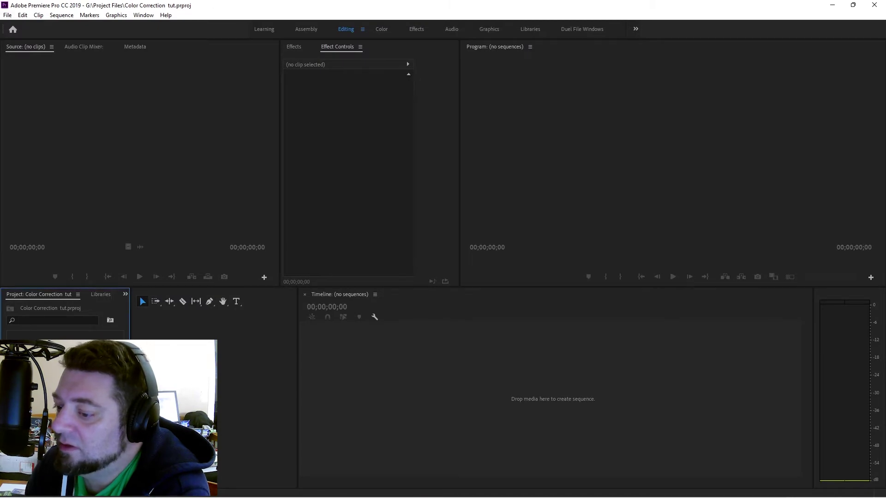
- Import VID_20211202_160249.mp4 from the "to transfer to raid" folder and place it in the timeline as a new sequence
key("ctrl+i")
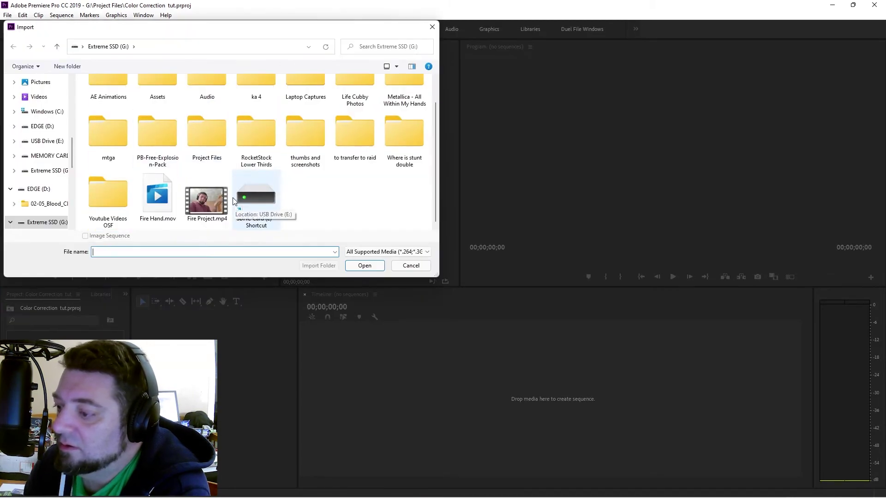
scroll(201, 162, "up", 1)
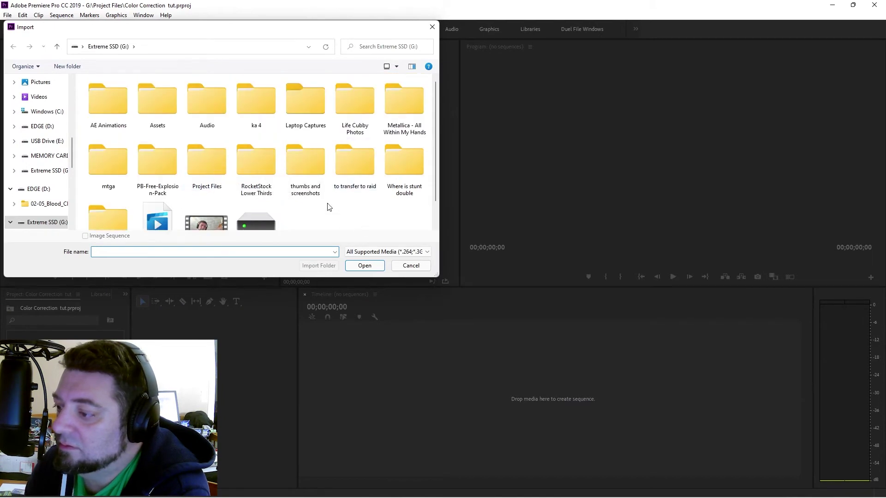
double_click(351, 167)
scroll(218, 153, "down", 1)
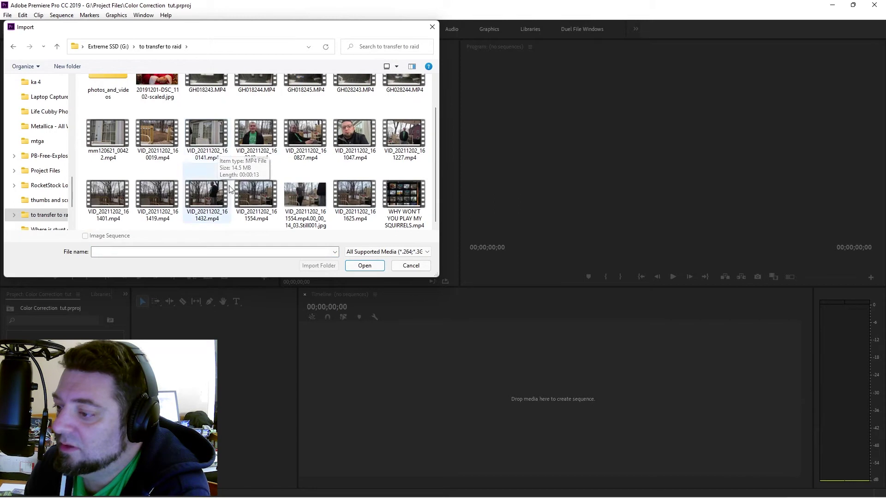
double_click(261, 139)
left_click_drag(52, 335, 333, 379)
- Trim the end of the clip to 00;00;05;13 and return the playhead to the sequence start
left_click(411, 319)
left_click_drag(412, 319, 434, 322)
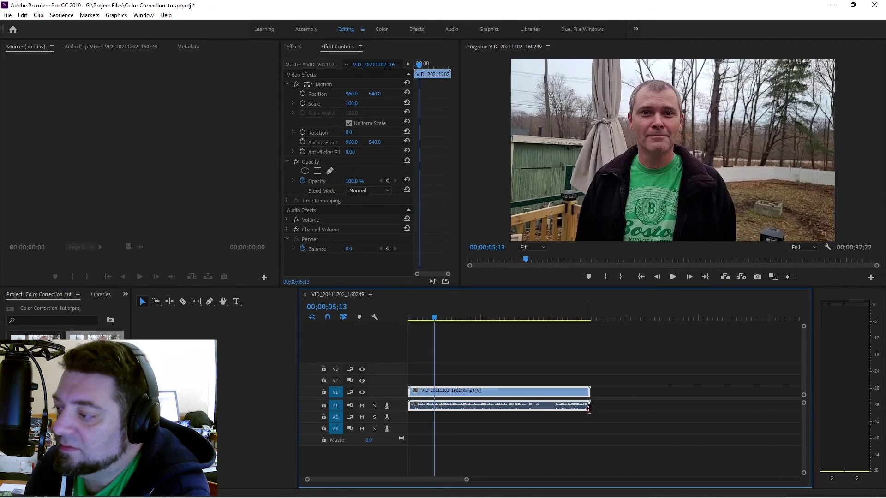
left_click_drag(588, 397, 434, 389)
left_click_drag(436, 319, 408, 326)
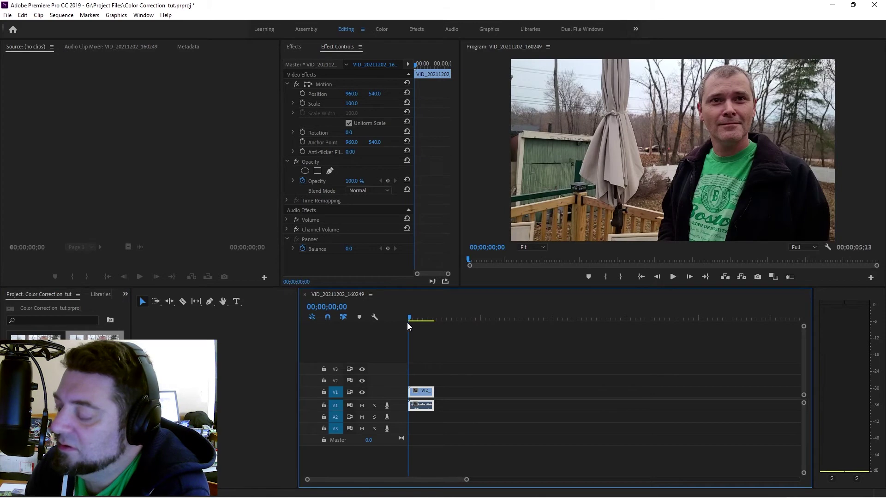
- Position the playhead at 00;00;03;06 to preview the clip
left_click(419, 318)
right_click(69, 299)
left_click(423, 319)
right_click(54, 307)
left_click(239, 362)
left_click(399, 384)
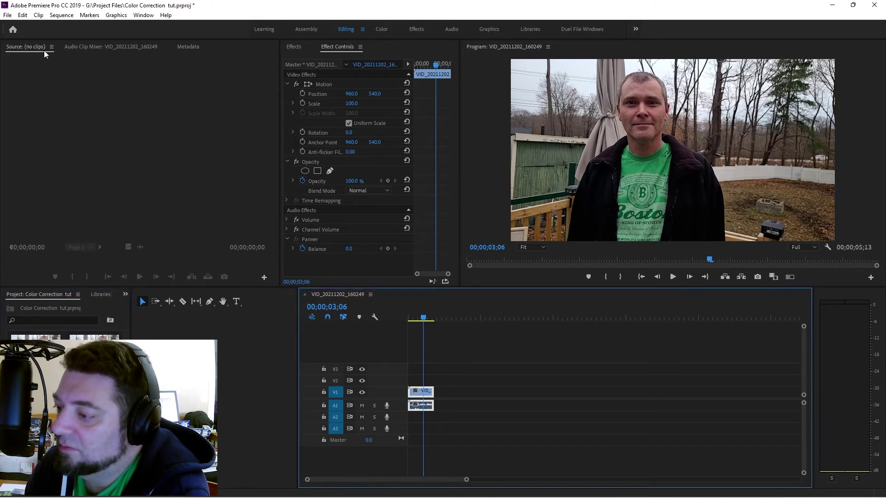
- Search the effects for "lumetri color", then clear the search
left_click(306, 48)
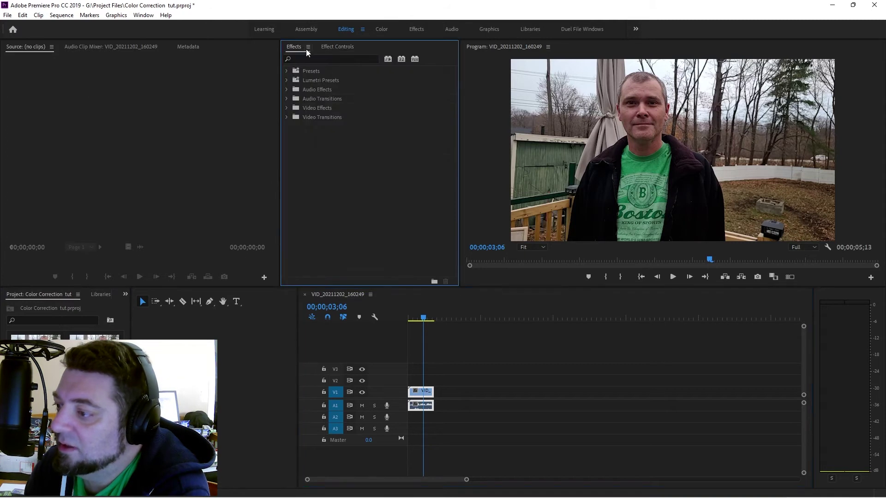
left_click(307, 59)
type("lum")
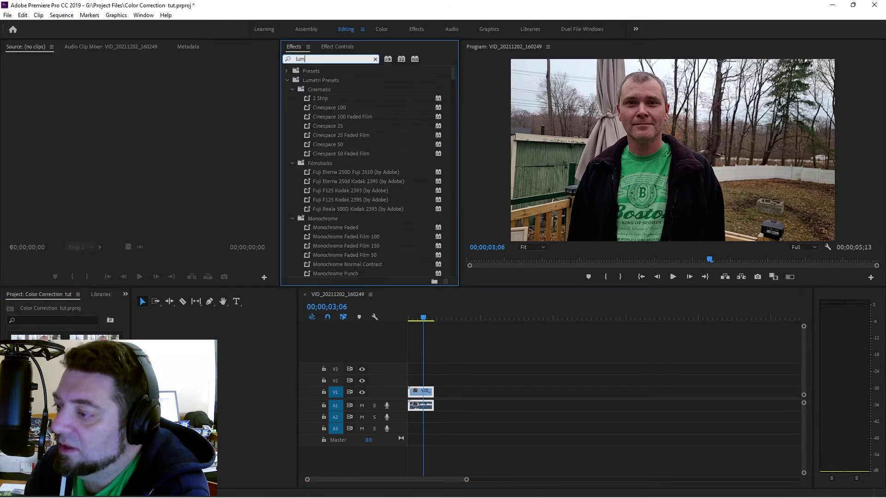
type("etri color")
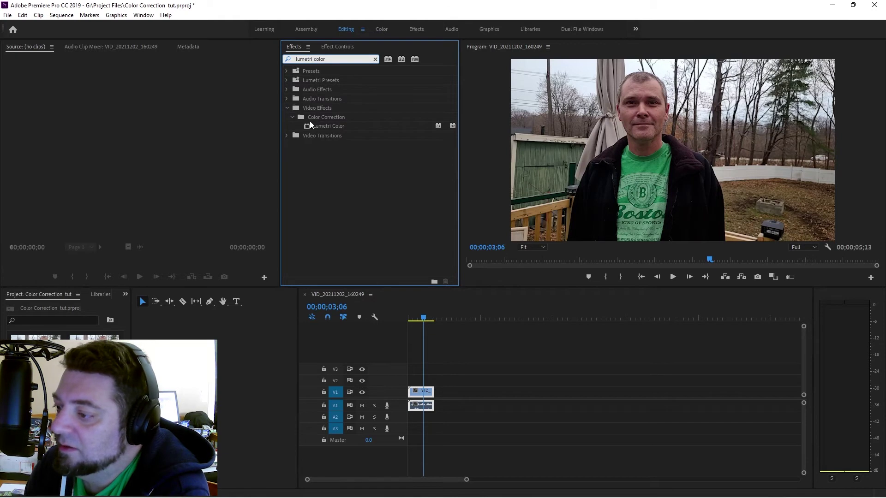
left_click(375, 59)
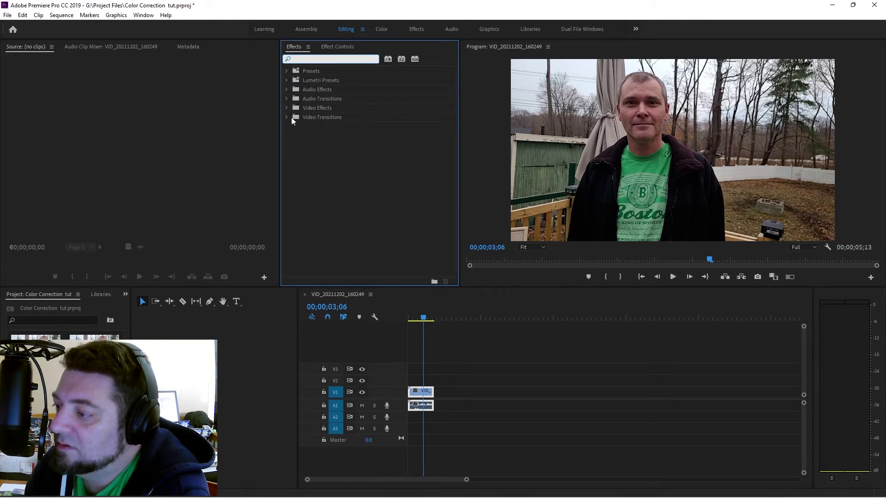
- Widen the effects area and try the 2 Strip preset from the Cinematic Lumetri presets on the clip
left_click(287, 81)
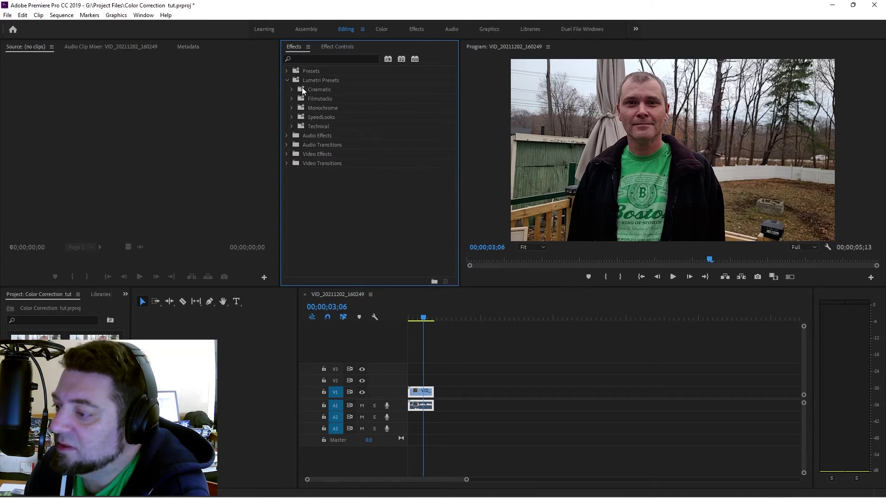
left_click(308, 90)
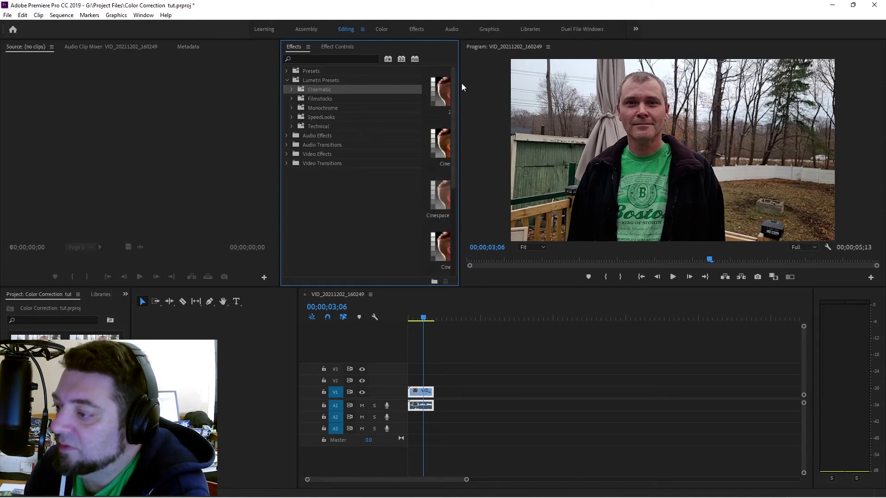
left_click_drag(460, 88, 519, 87)
left_click(464, 99)
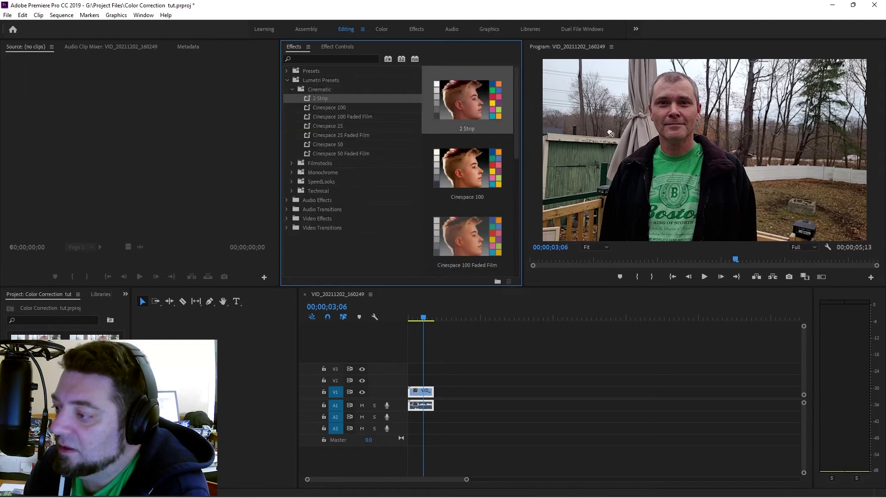
left_click_drag(428, 253, 422, 397)
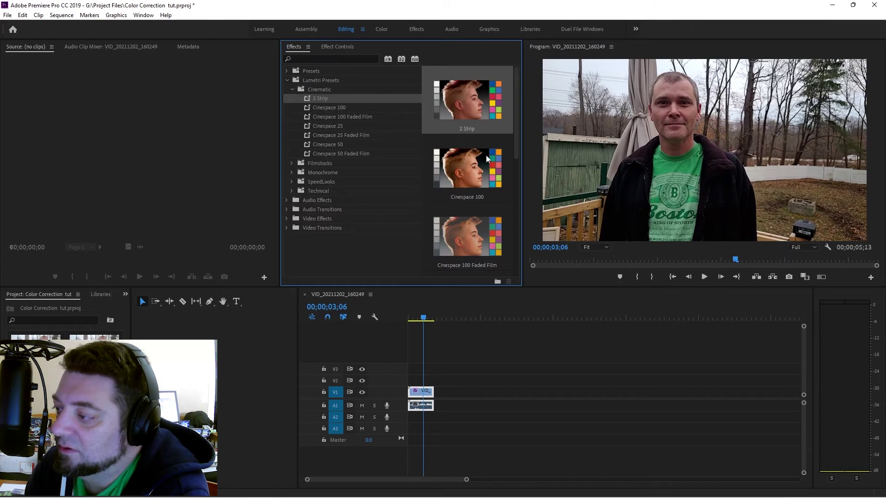
- Try the Cinespace 25 Faded Film preset on the timeline clip
right_click(353, 109)
left_click(481, 192)
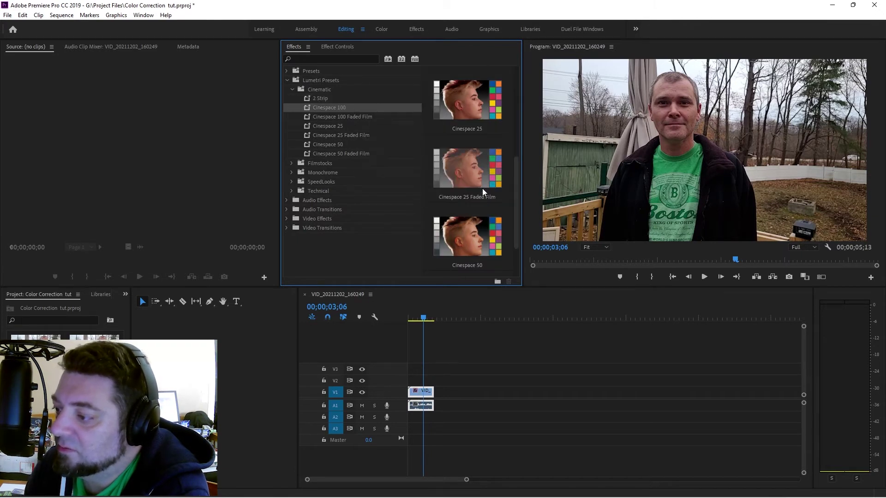
scroll(482, 187, "down", 3)
left_click(469, 157)
left_click_drag(473, 172, 422, 392)
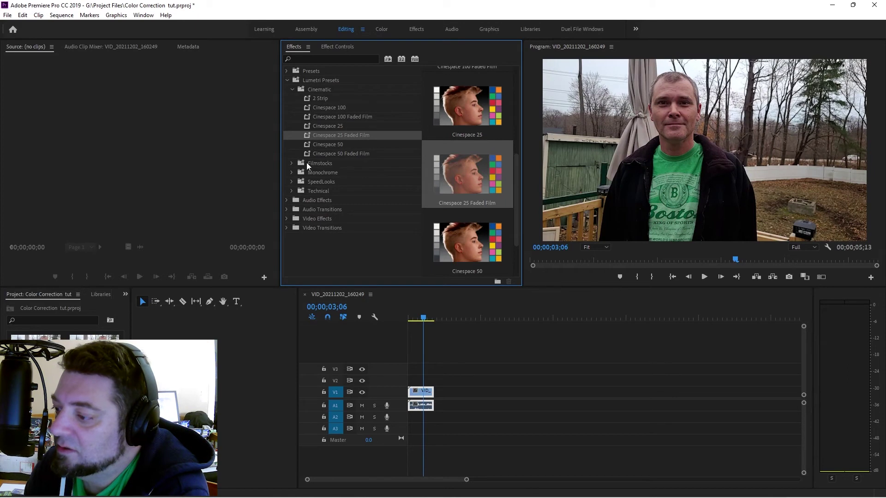
- Try the Fuji Reala 500D Kodak 2393 filmstock preset on the clip, then collapse the Lumetri Presets folder
left_click(291, 164)
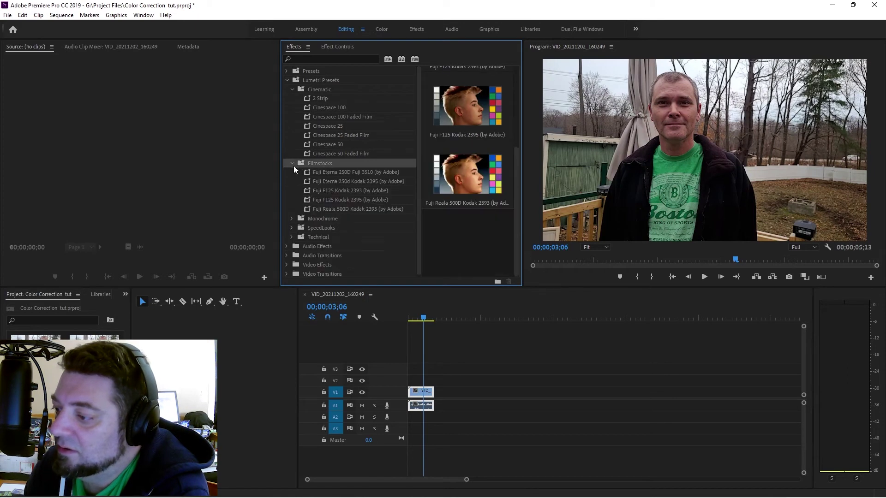
left_click_drag(457, 322, 421, 392)
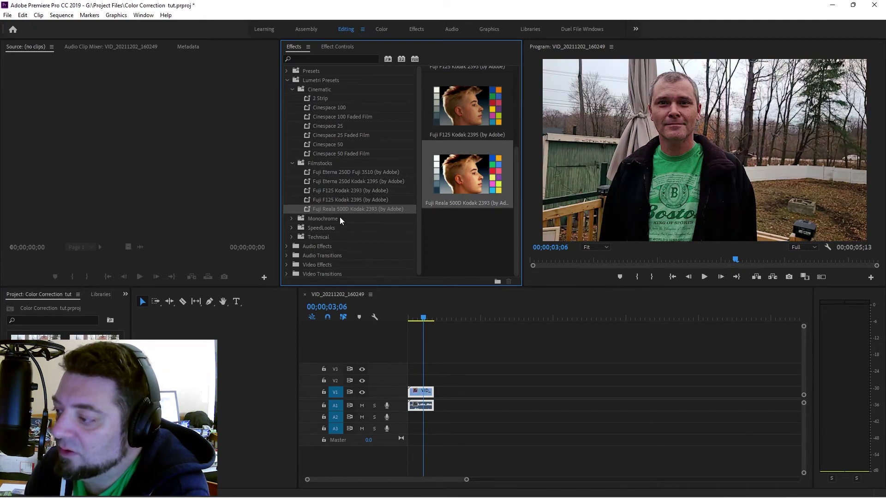
left_click(328, 236)
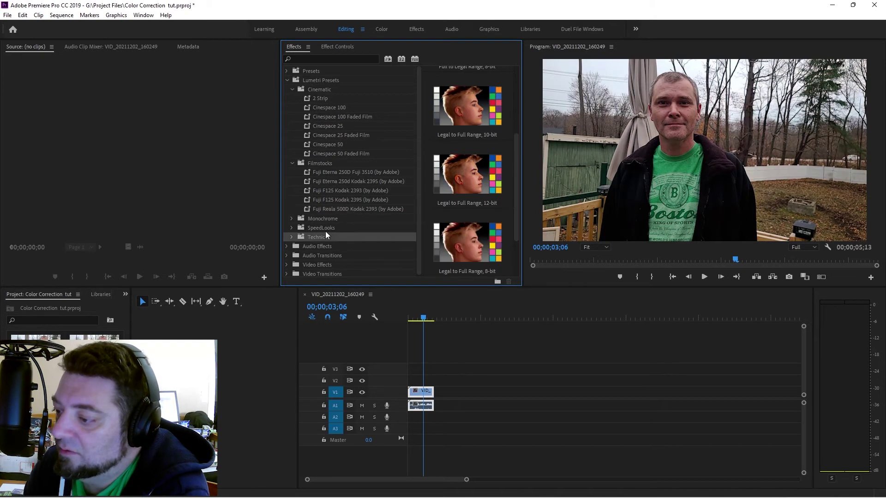
scroll(325, 246, "down", 1)
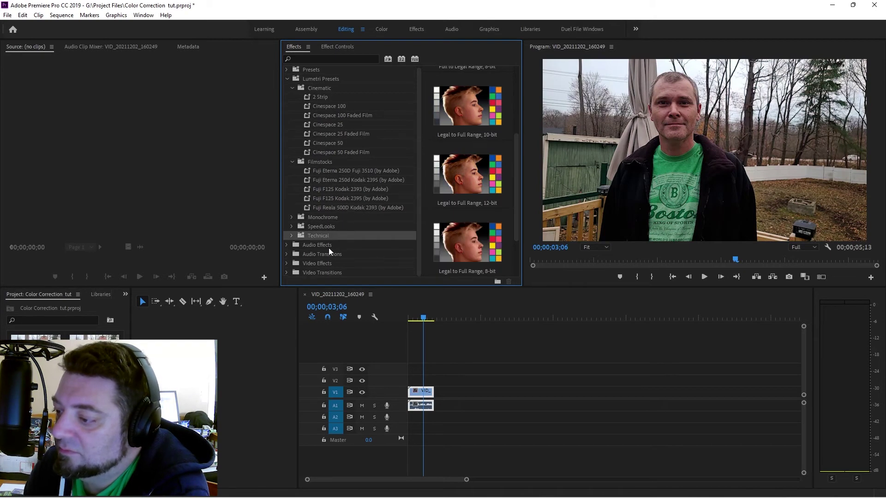
left_click(289, 80)
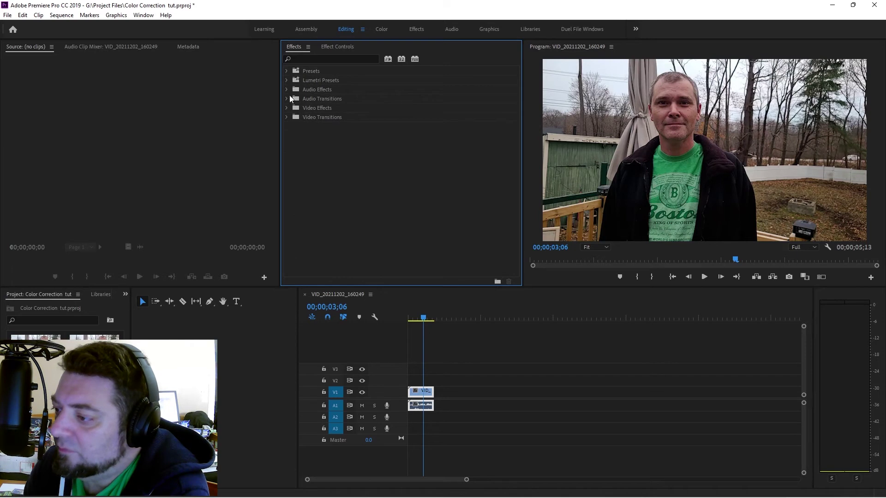
- Examine the individual effects in the Color Correction group of the Video Effects, from Brightness & Contrast to Video Limiter
left_click(286, 108)
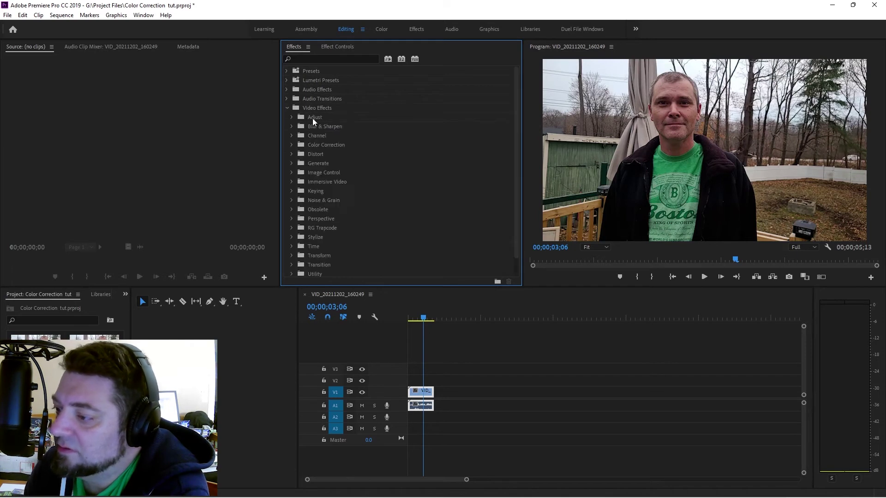
scroll(371, 143, "down", 1)
left_click(291, 127)
scroll(355, 141, "down", 1)
left_click(333, 126)
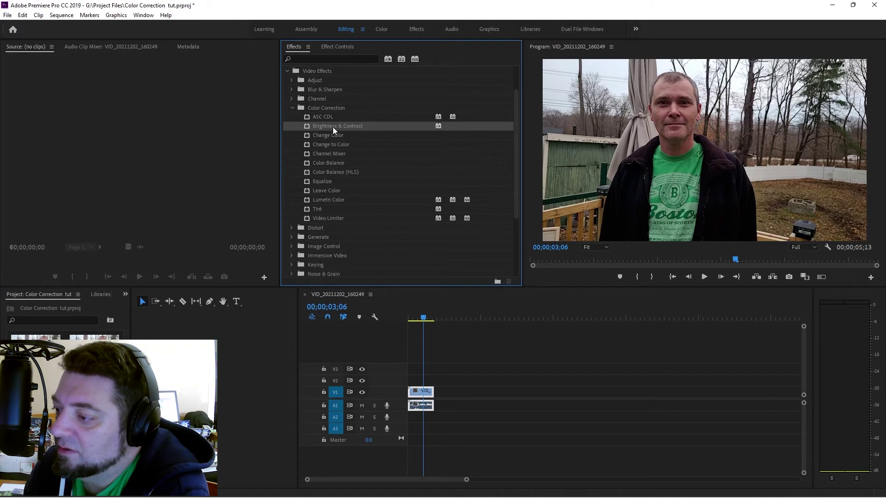
left_click(336, 137)
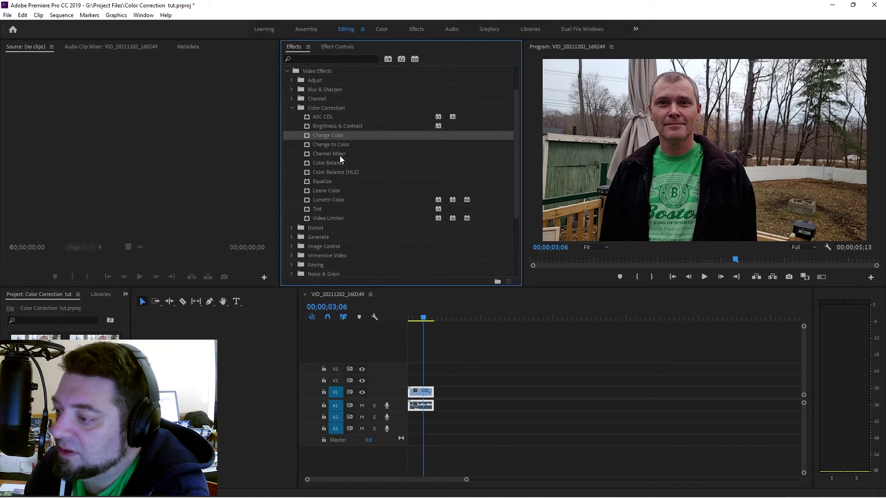
left_click(340, 156)
left_click(342, 162)
left_click(347, 171)
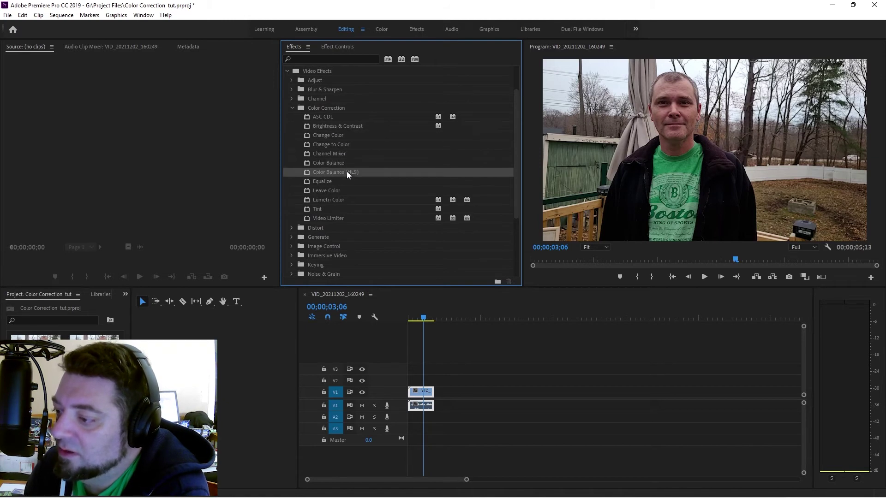
left_click(354, 182)
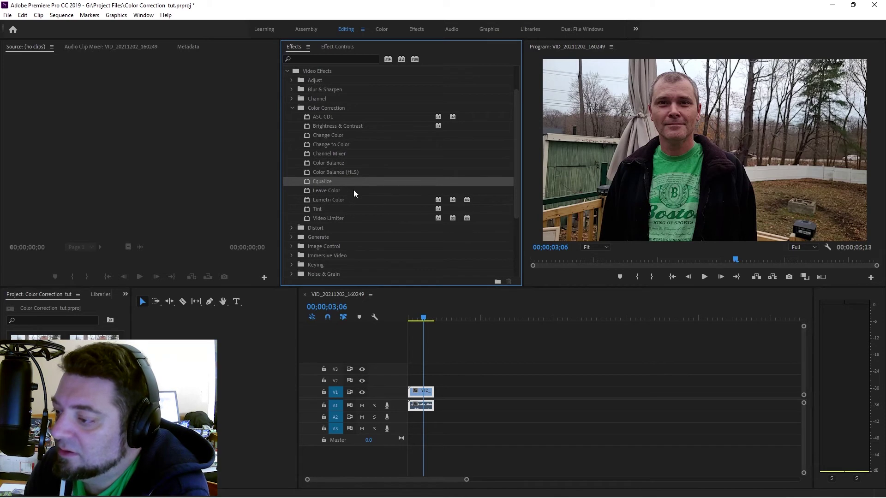
left_click(354, 190)
left_click(353, 200)
left_click(352, 208)
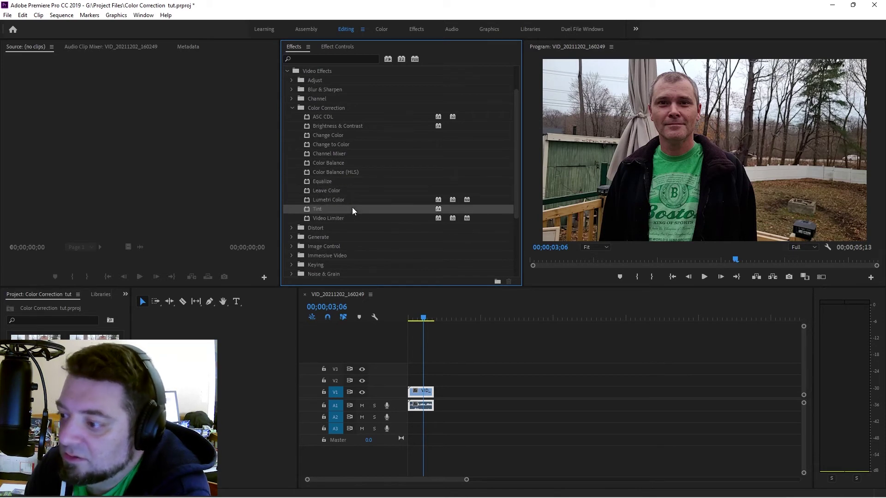
left_click(351, 218)
- Apply the Lumetri Color effect to the video clip in the timeline
left_click_drag(340, 200, 415, 394)
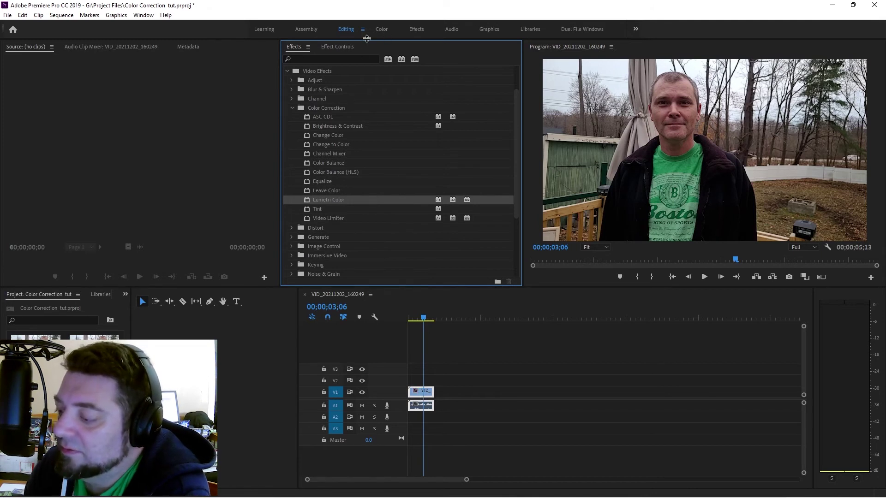
left_click_drag(325, 205, 420, 391)
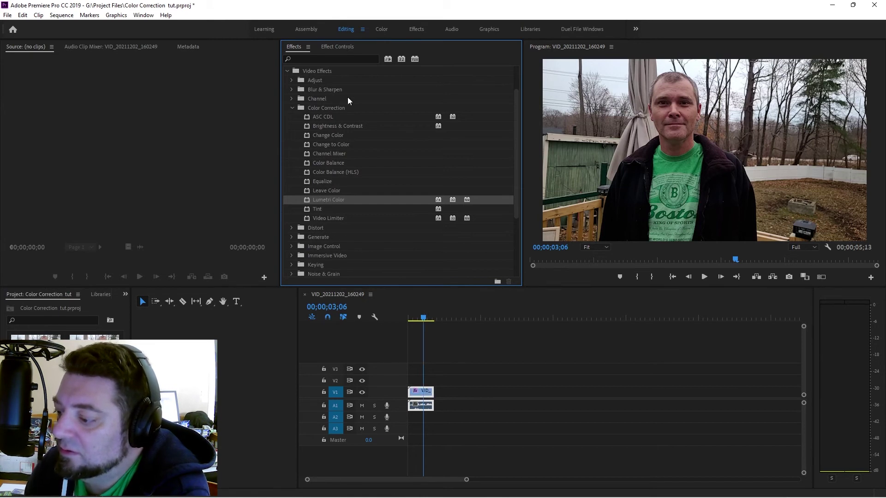
- Examine the Lumetri Color sections listed in the clip's effect controls
left_click(326, 46)
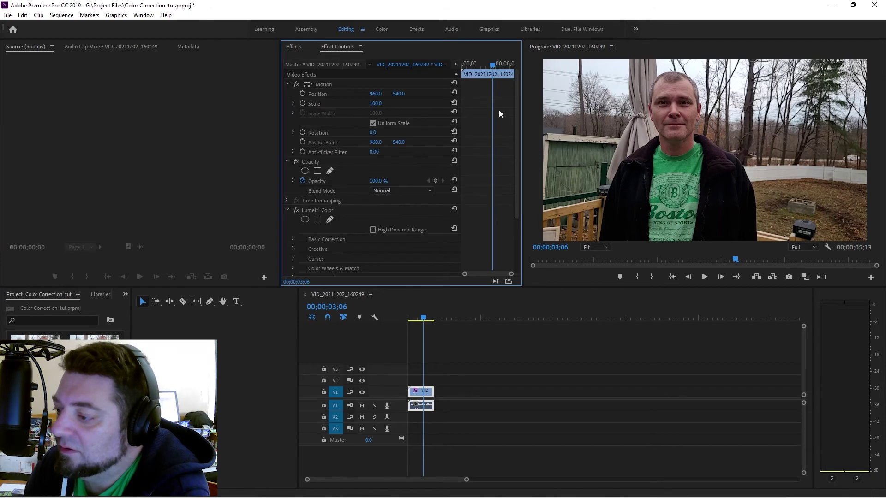
left_click(308, 210)
scroll(313, 249, "down", 2)
scroll(312, 247, "down", 1)
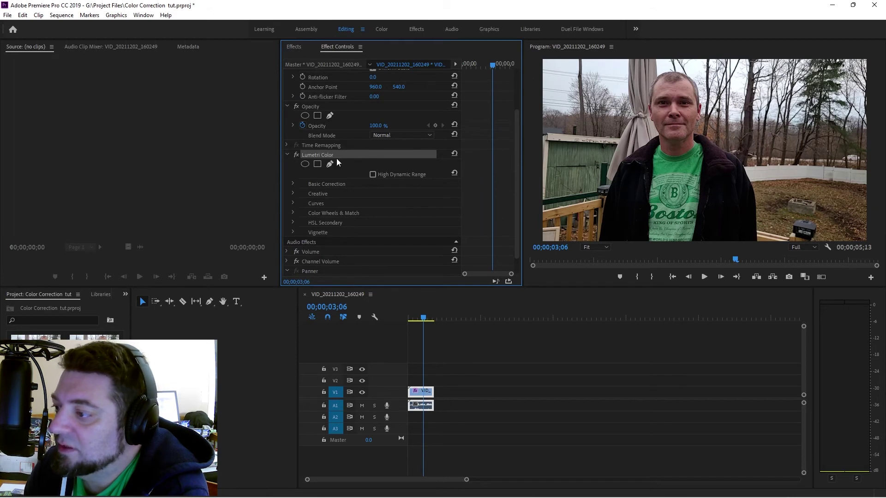
- Switch to the Color workspace and delete the Lumetri Color effect from the clip
left_click(381, 29)
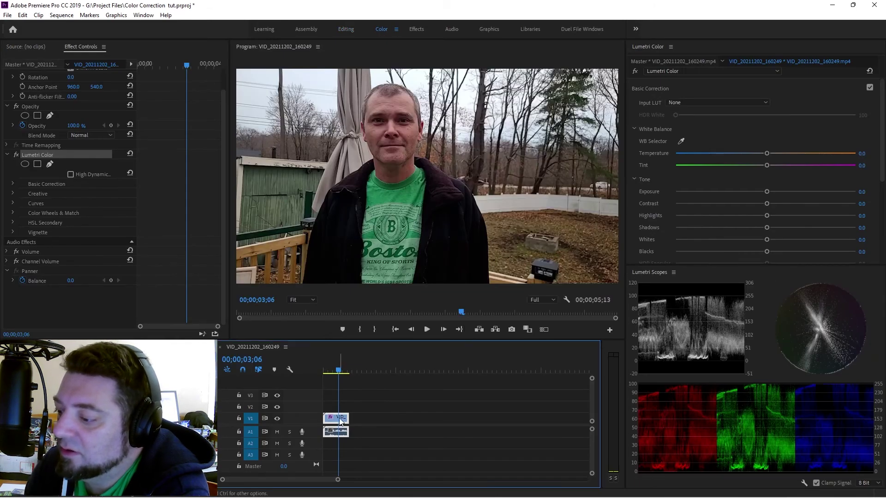
left_click(34, 156)
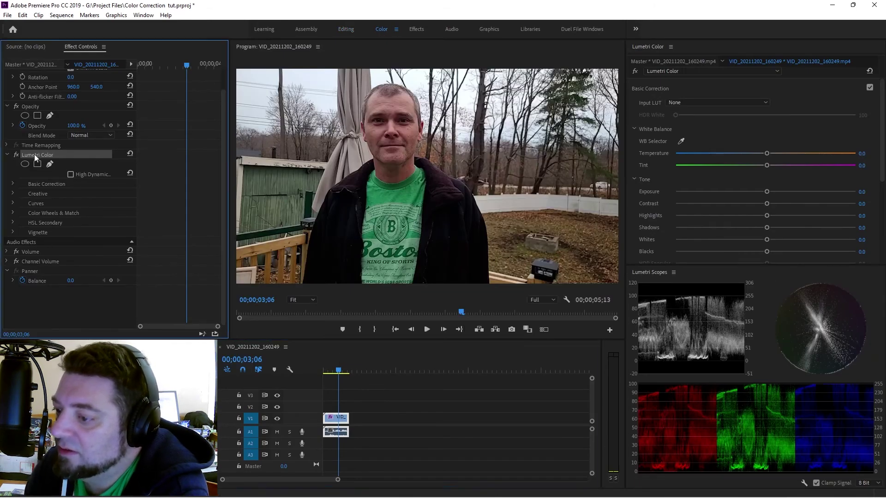
key("Delete")
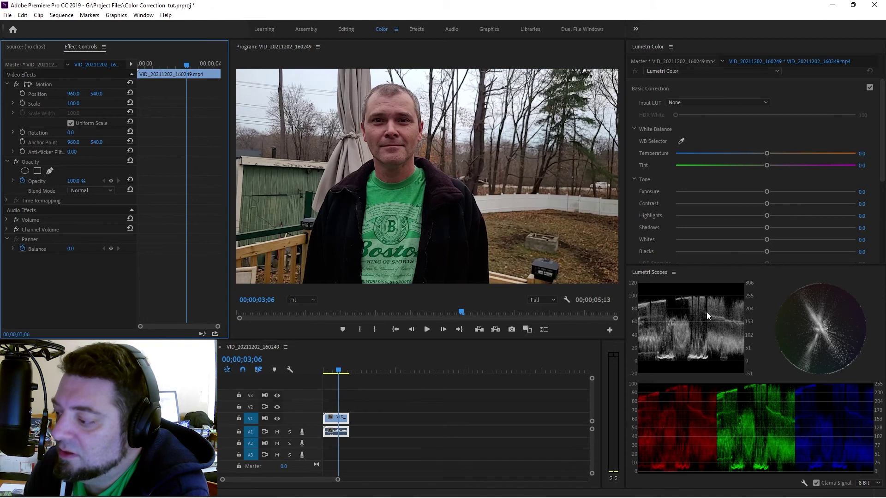
- Hide the Parade (RGB) scope in the Lumetri Scopes, and turn it back on
right_click(690, 309)
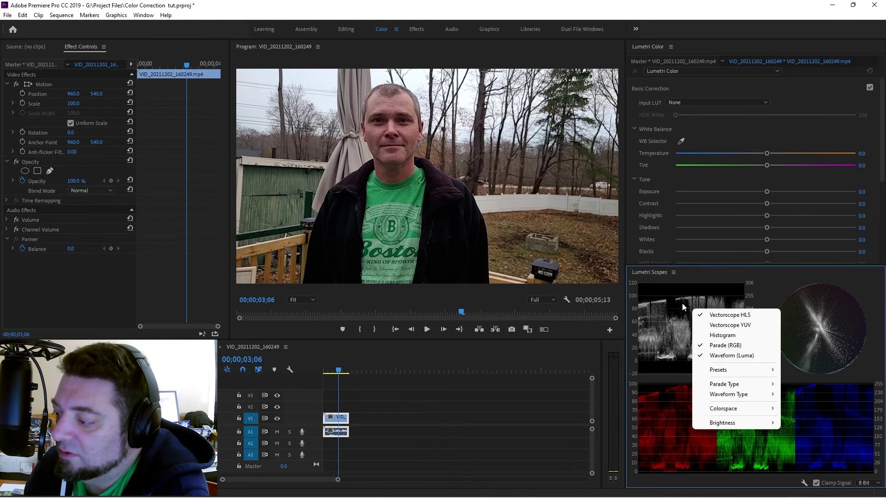
right_click(798, 325)
right_click(728, 417)
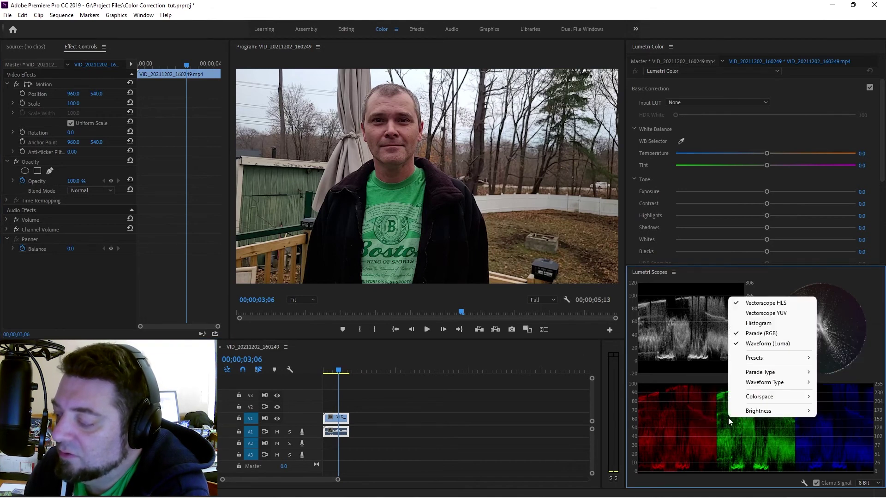
right_click(683, 333)
left_click(717, 368)
right_click(686, 332)
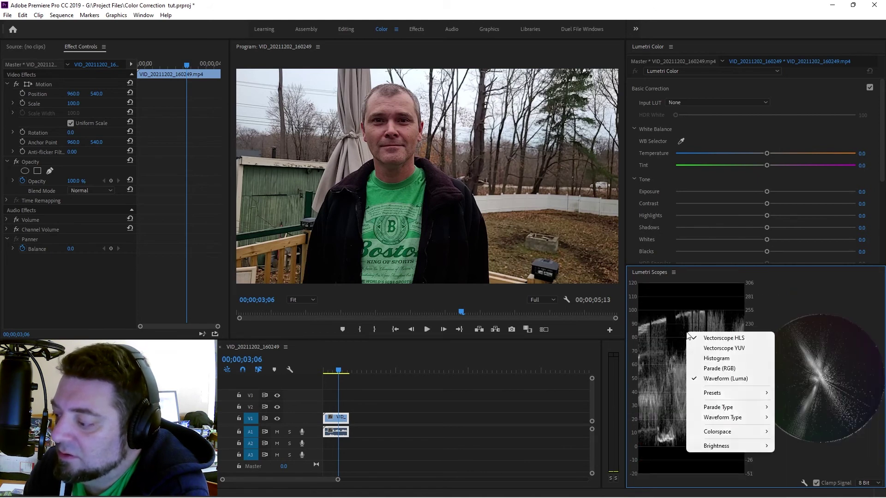
left_click(720, 368)
- Hide the Vectorscope HLS in the Lumetri Scopes, and turn it back on
right_click(692, 337)
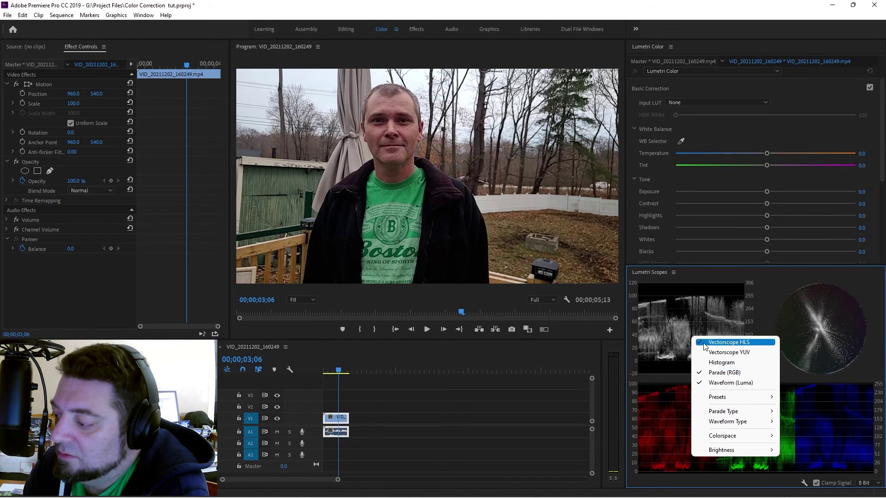
left_click(704, 343)
right_click(693, 334)
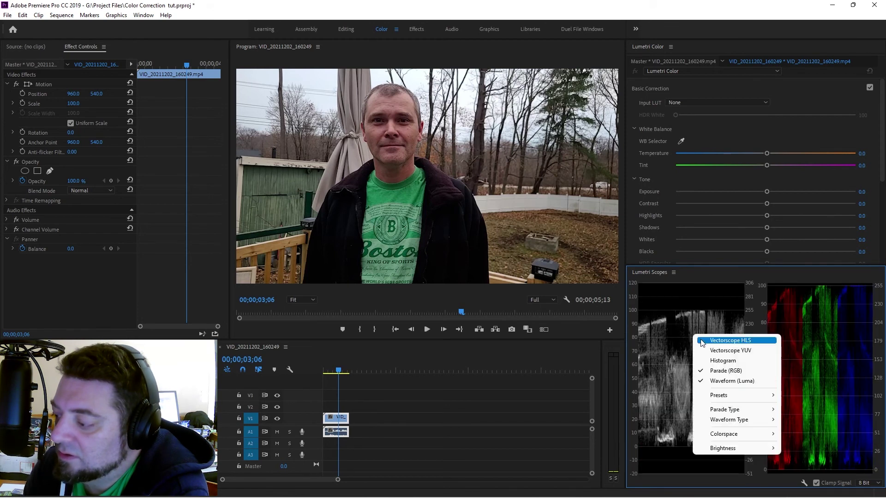
left_click(703, 342)
right_click(695, 333)
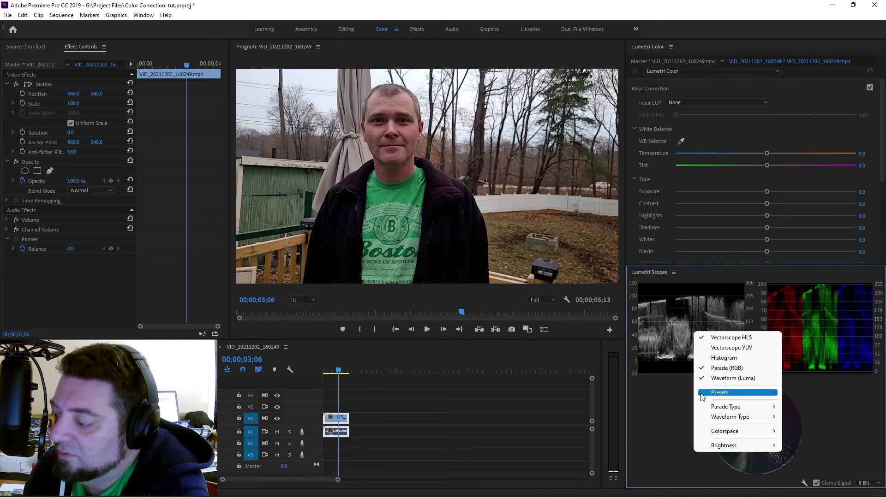
left_click(675, 430)
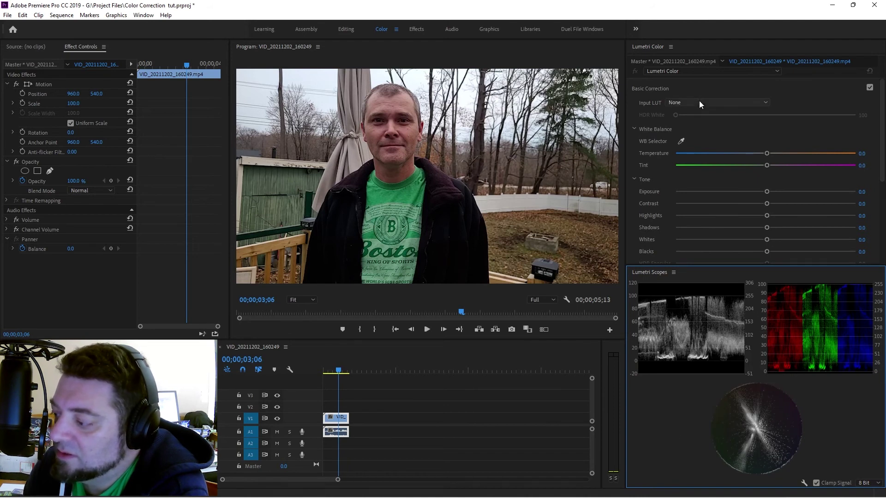
- Set the clip's white balance with the WB Selector by sampling the pale sky beside the man's head
scroll(699, 130, "down", 1)
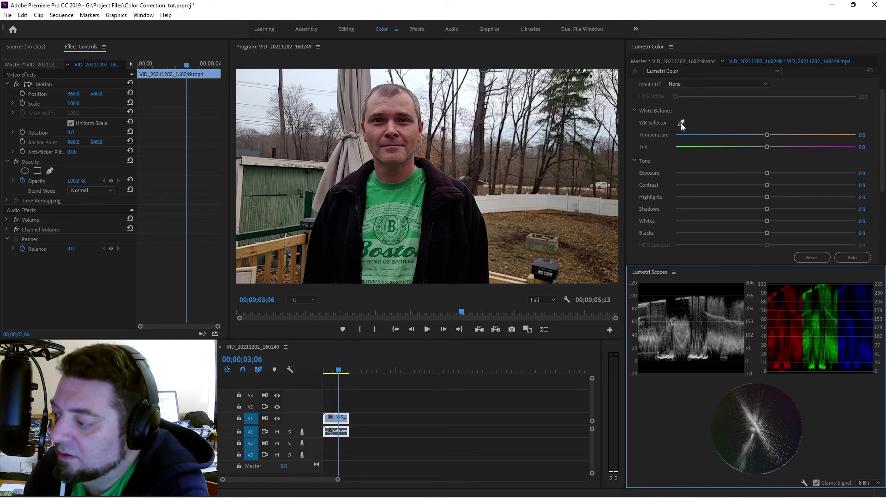
left_click(681, 123)
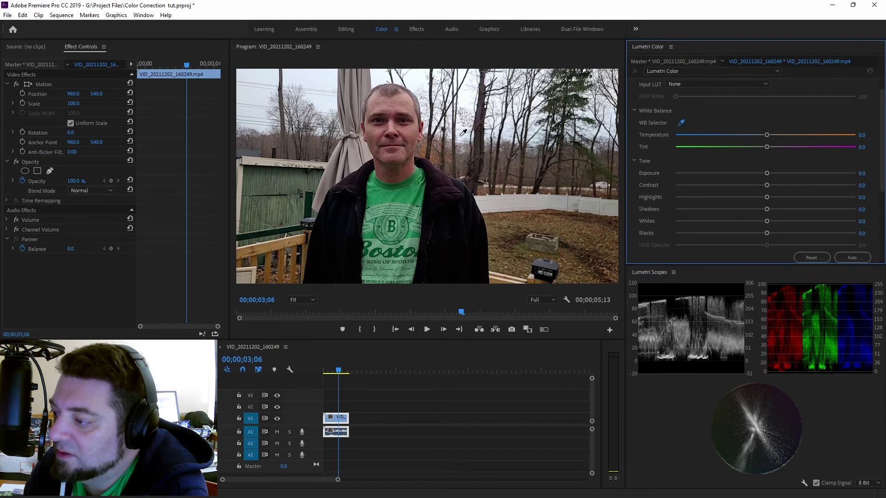
left_click(472, 100)
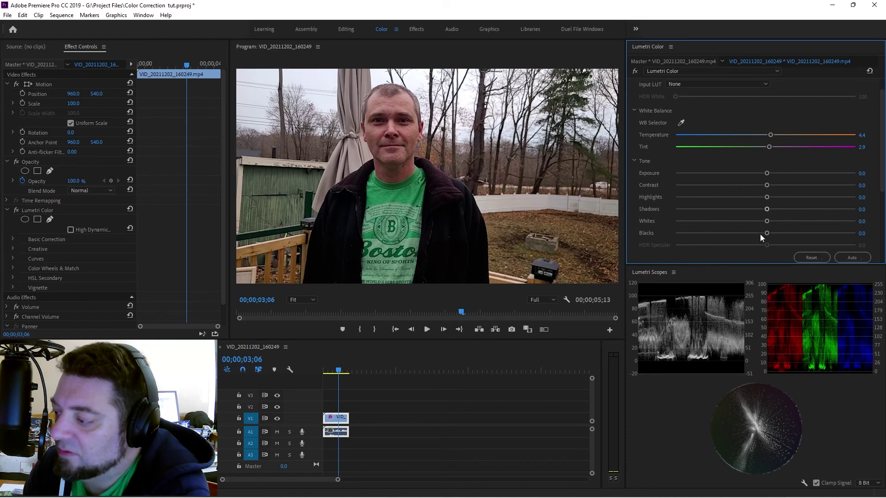
- In Basic Correction, set Blacks to -0.8, Whites to 3.8, Contrast to 10.0, Highlights to -28.4, Shadows to -22.8 and Saturation to 110.5
left_click_drag(765, 234, 764, 238)
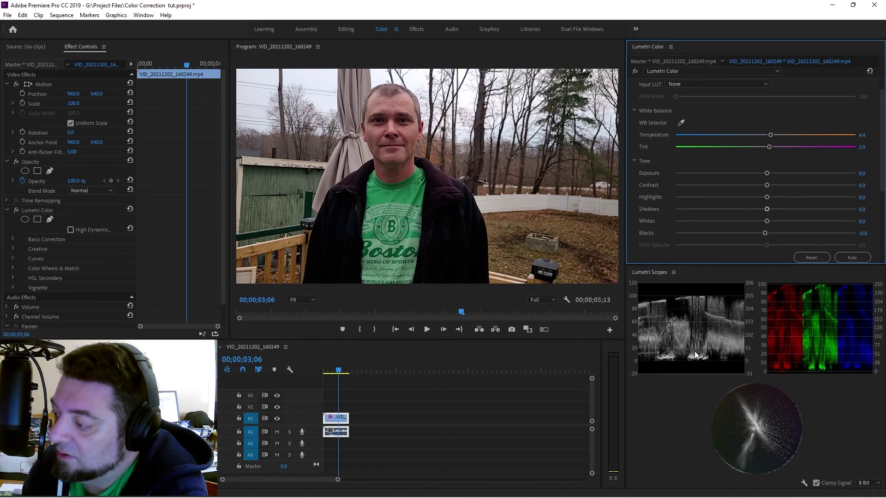
left_click_drag(768, 220, 768, 225)
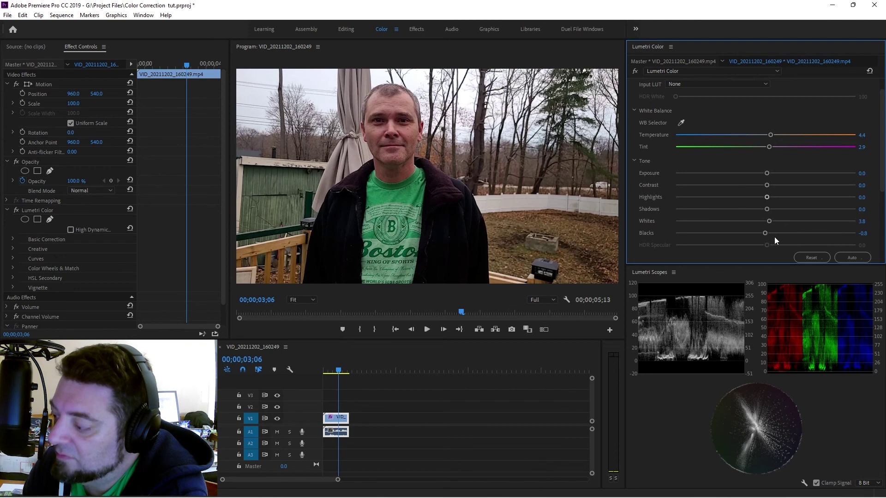
mouse_move(766, 197)
left_mouse_down()
mouse_move(733, 198)
mouse_move(759, 208)
mouse_move(743, 209)
mouse_move(774, 187)
left_mouse_up()
left_click(738, 197)
scroll(731, 236, "down", 1)
scroll(732, 236, "down", 1)
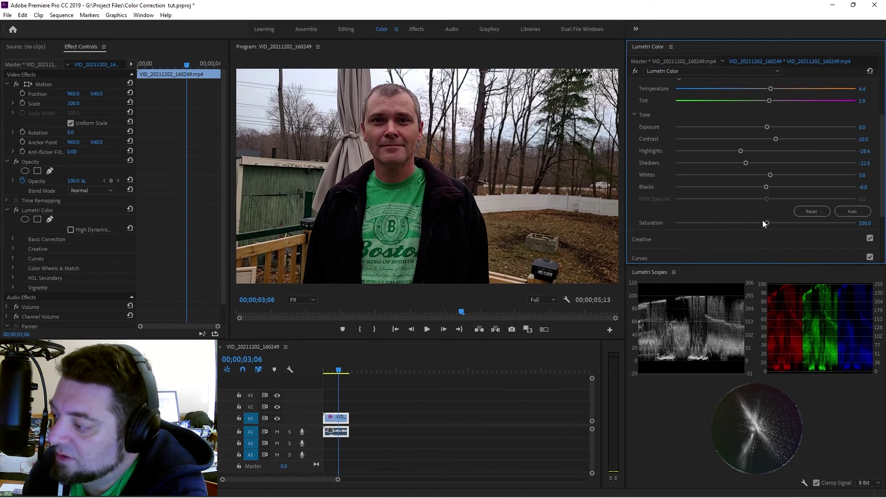
left_click_drag(766, 223, 769, 224)
- Expand the Curves section and pull the red RGB curve slightly below the diagonal near its middle
scroll(743, 226, "down", 4)
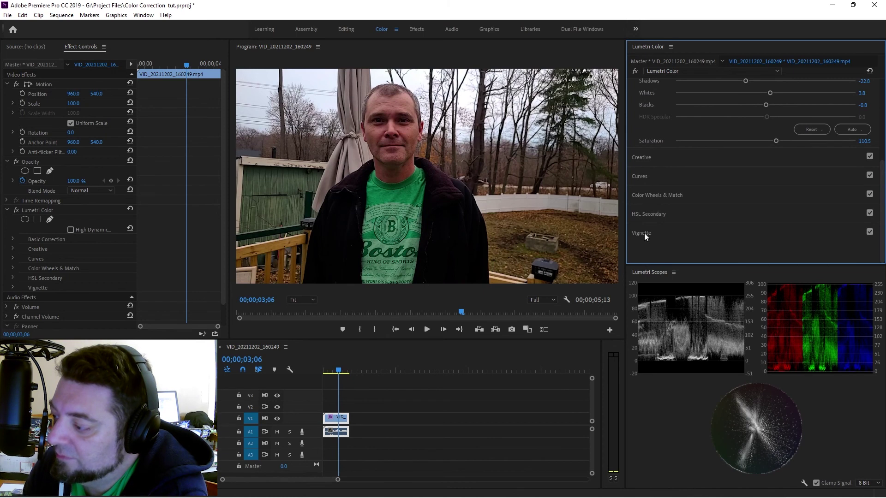
left_click(650, 179)
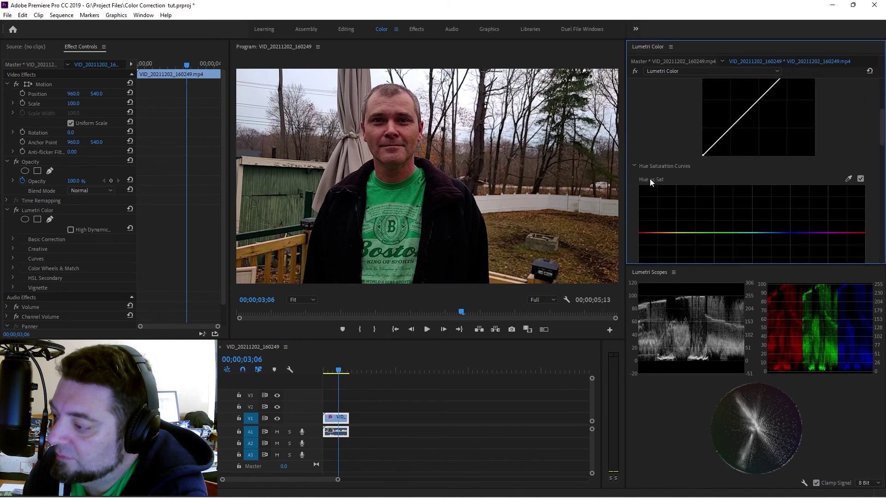
scroll(682, 198, "down", 8)
scroll(681, 198, "up", 6)
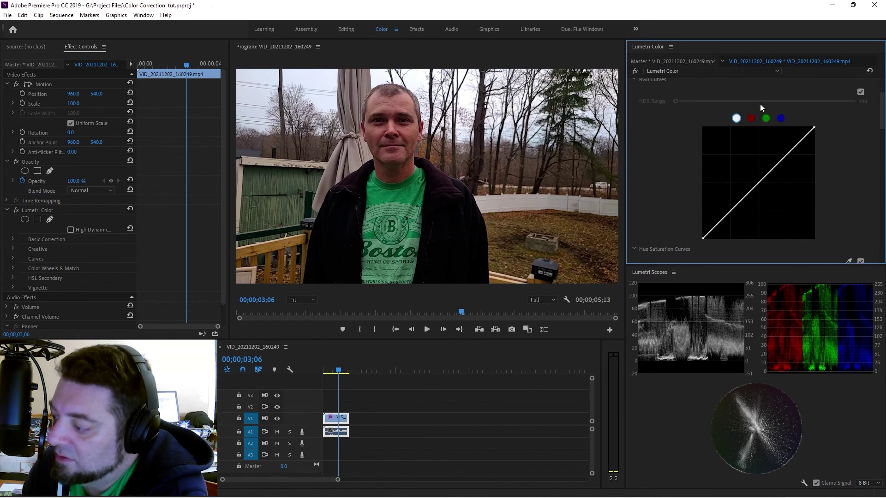
scroll(664, 97, "up", 2)
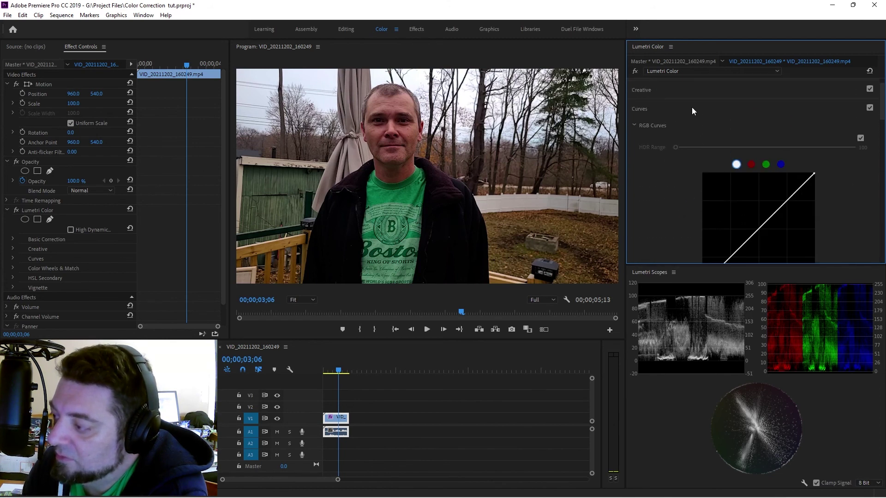
scroll(673, 122, "down", 1)
left_click(751, 145)
mouse_move(761, 212)
left_mouse_down()
mouse_move(746, 198)
mouse_move(775, 228)
mouse_move(751, 220)
left_mouse_up()
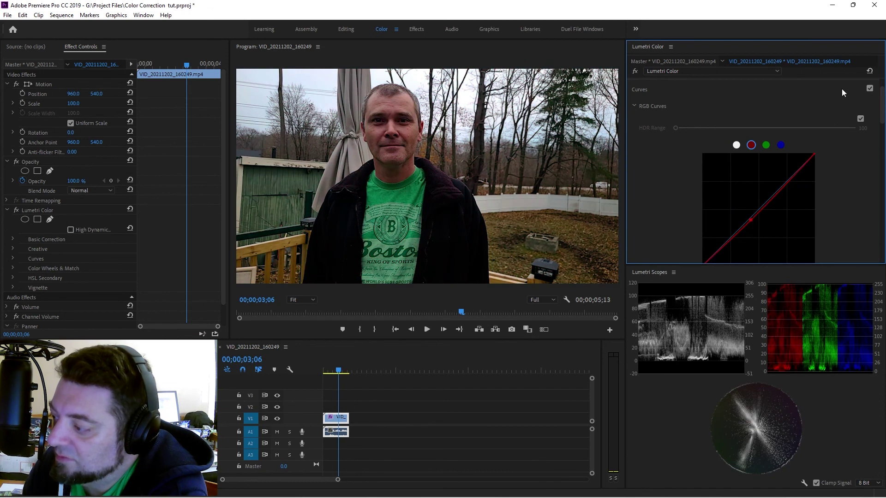
- Compare the image with Curves off and on, leave Curves disabled, and collapse its RGB and Hue Saturation groups
left_click(870, 88)
left_click(869, 88)
left_click(869, 88)
scroll(749, 170, "up", 2)
left_click(634, 143)
left_click(634, 157)
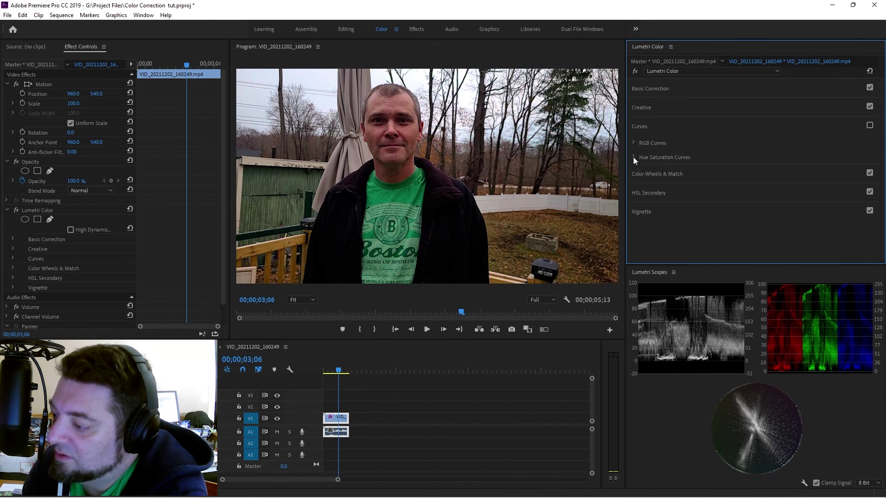
- Cool the clip's white balance in Basic Correction by setting Temperature to -11.5
left_click(645, 90)
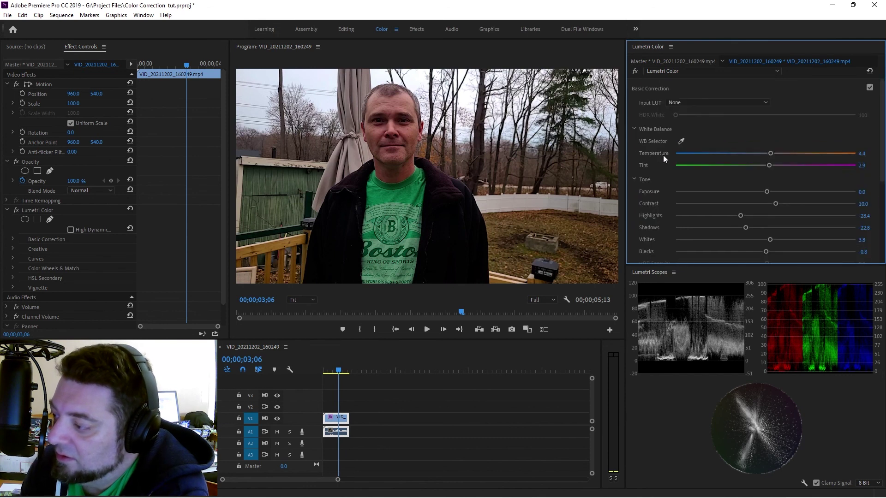
scroll(661, 150, "down", 2)
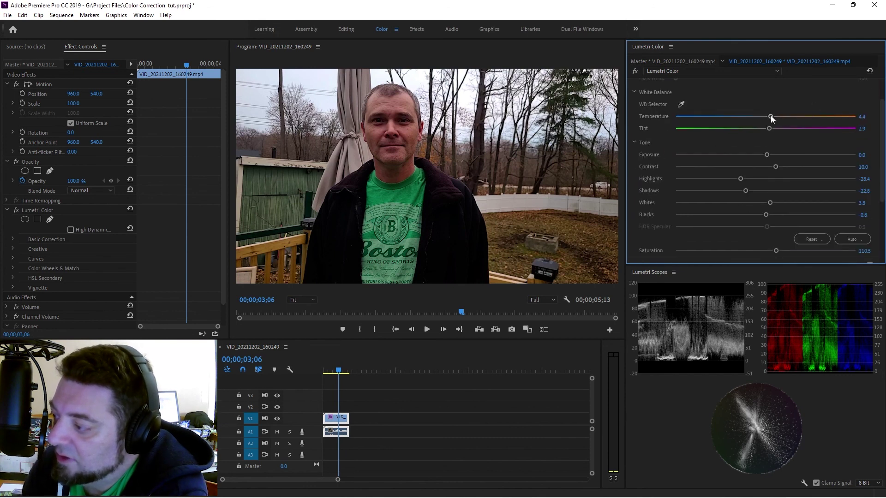
left_click_drag(771, 115, 754, 116)
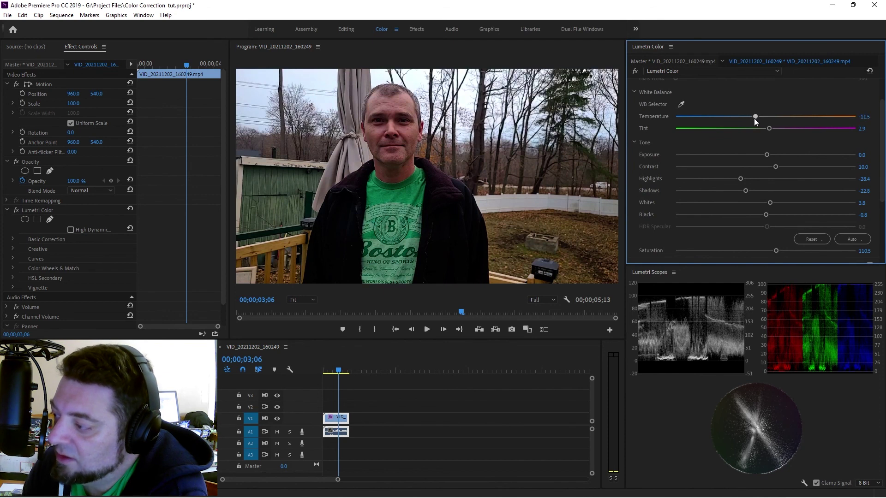
- Add a dark vignette to the clip with Amount -3.0 and Feather 53.2
scroll(643, 206, "down", 3)
left_click(643, 206)
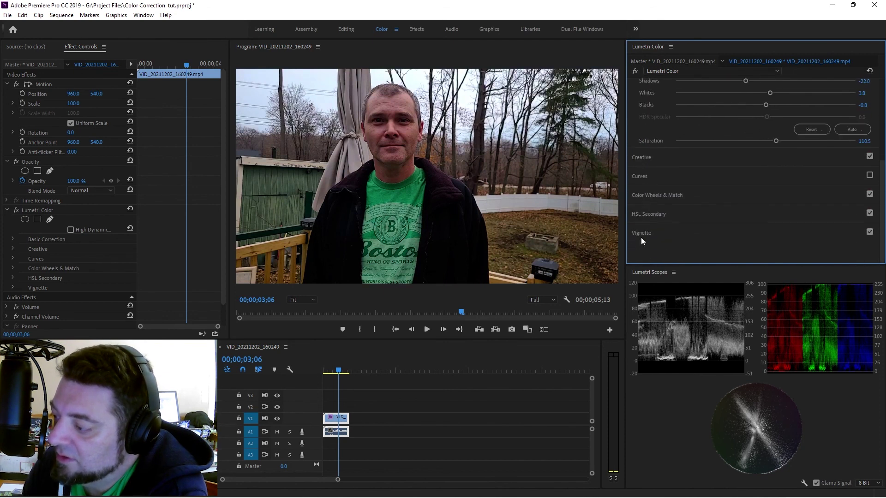
left_click_drag(766, 197, 600, 205)
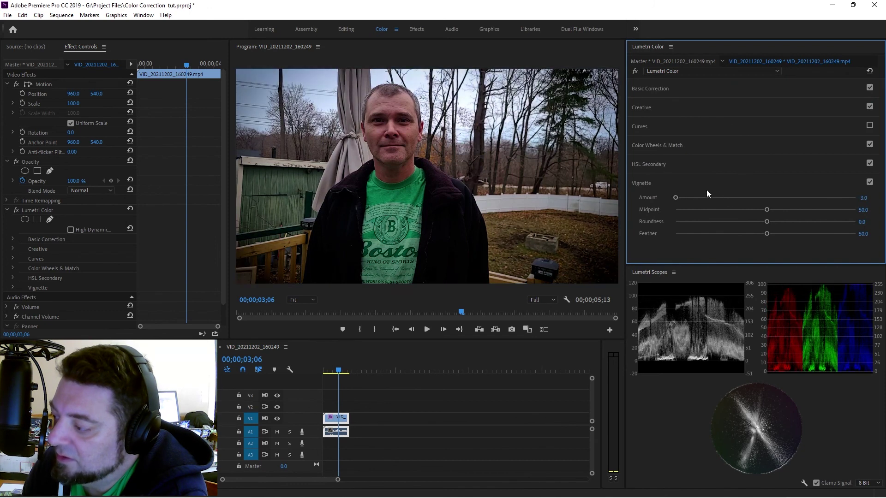
mouse_move(676, 198)
left_mouse_down()
mouse_move(795, 200)
mouse_move(660, 204)
left_mouse_up()
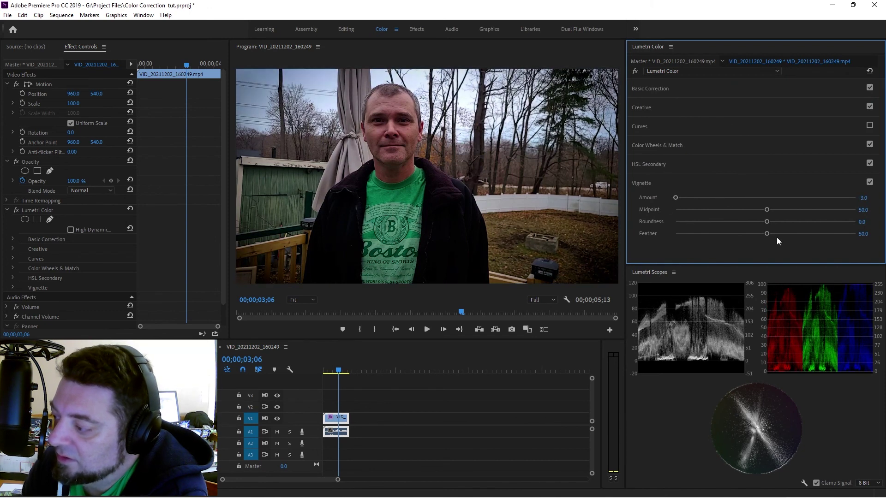
left_click_drag(765, 234, 771, 236)
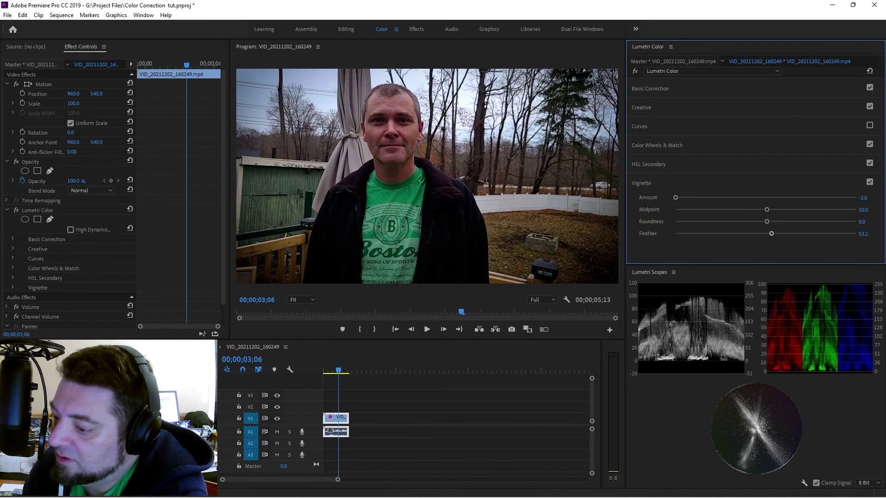
- Start a media import and browse to the root of the Extreme SSD (G:) drive
key("ctrl+i")
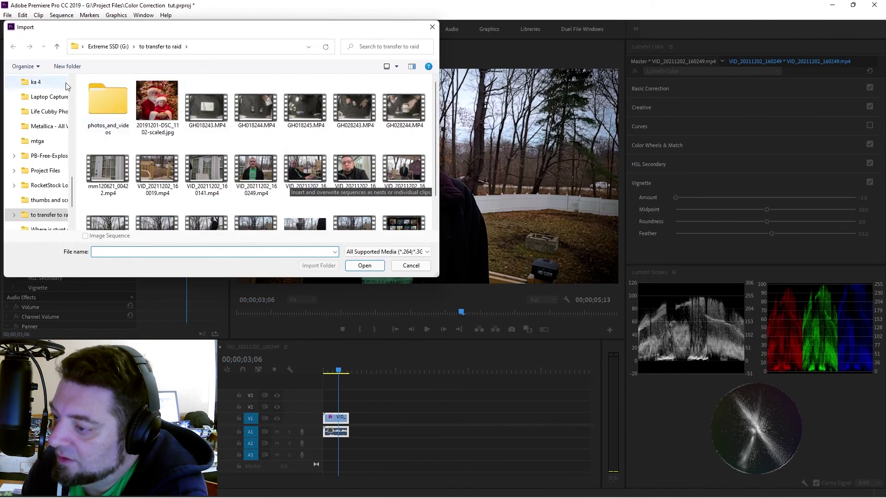
left_click(115, 49)
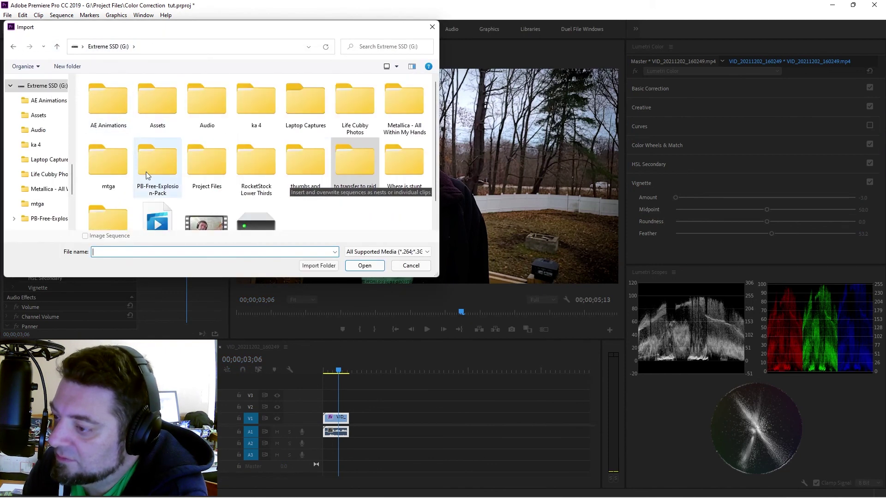